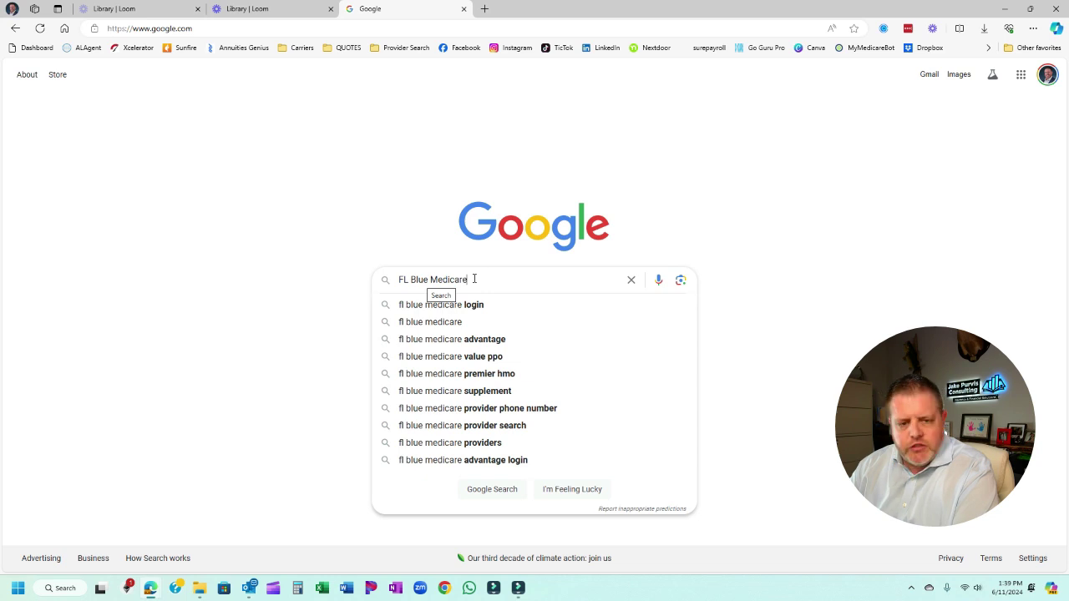
# Search Google for FL Blue Medicare and open the Find a Doctor page from the Florida Blue Medicare site.
pyautogui.press('Return')
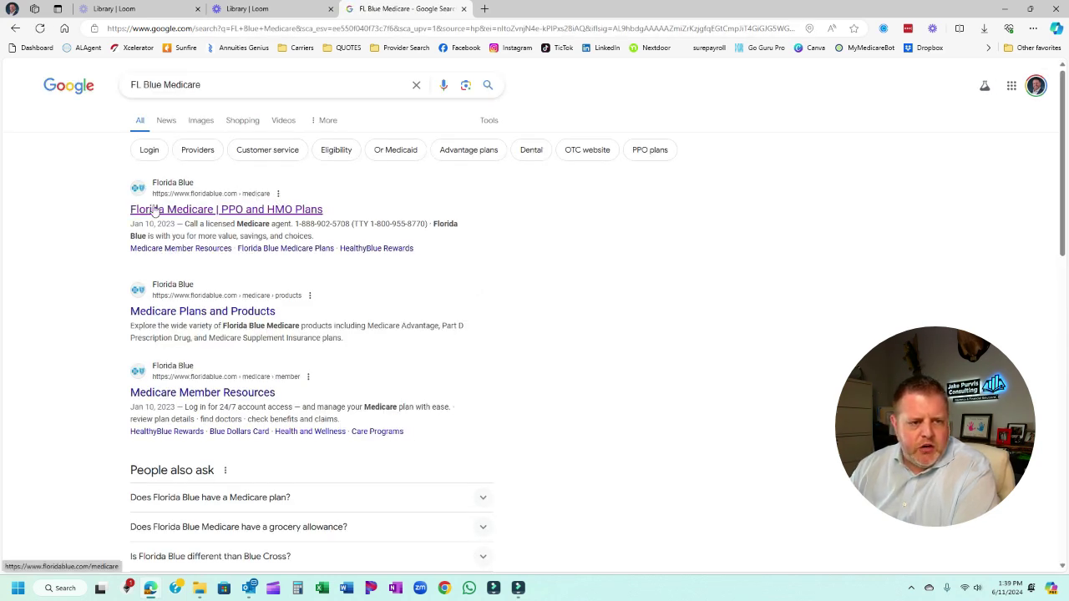
pyautogui.click(204, 210)
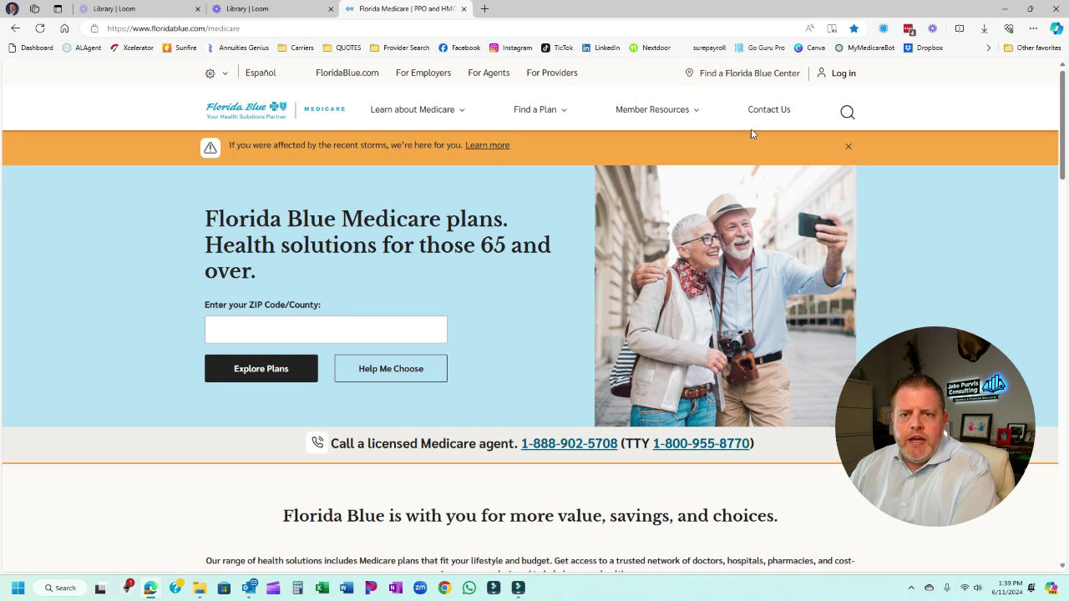
pyautogui.click(694, 115)
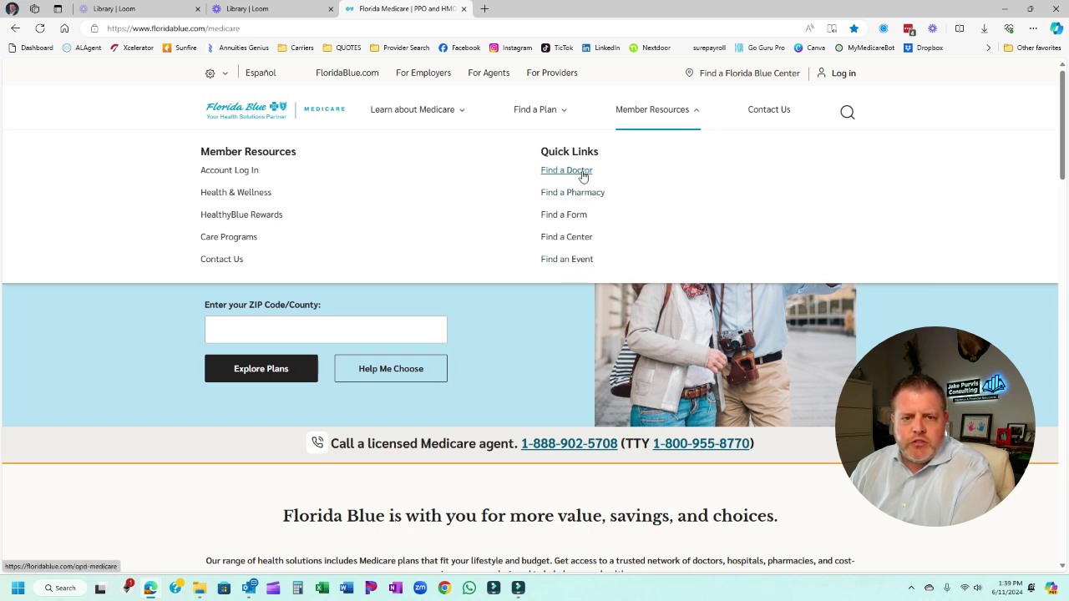
pyautogui.click(583, 172)
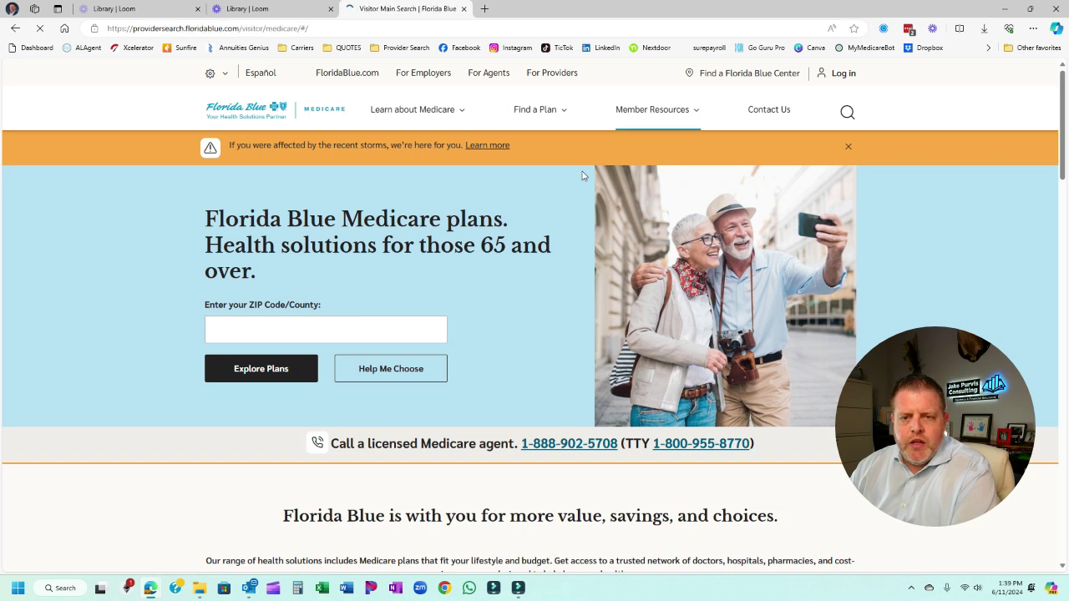
# Set the provider search location to 32256 - DUVAL and the plan to BlueMedicare Premier (HMO).
pyautogui.scroll(-2, 523, 220)
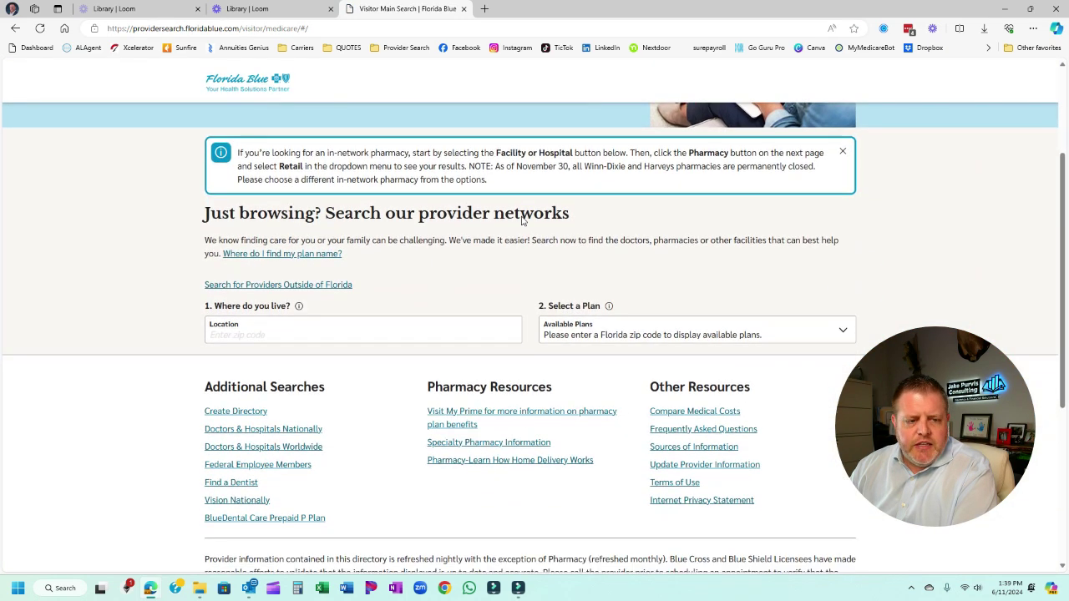
pyautogui.click(243, 334)
pyautogui.write('32256')
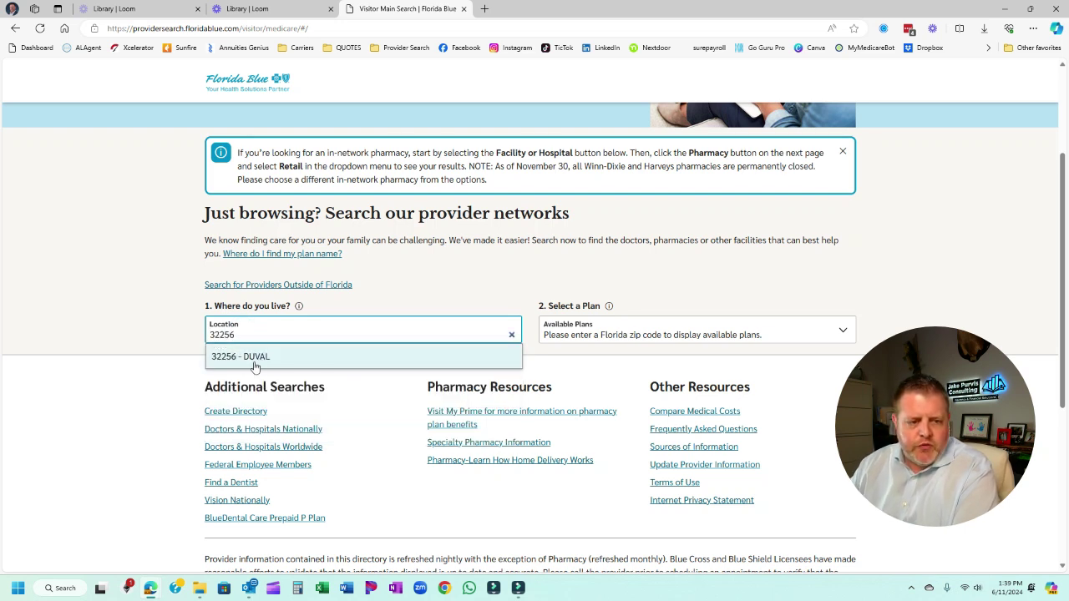
pyautogui.click(263, 358)
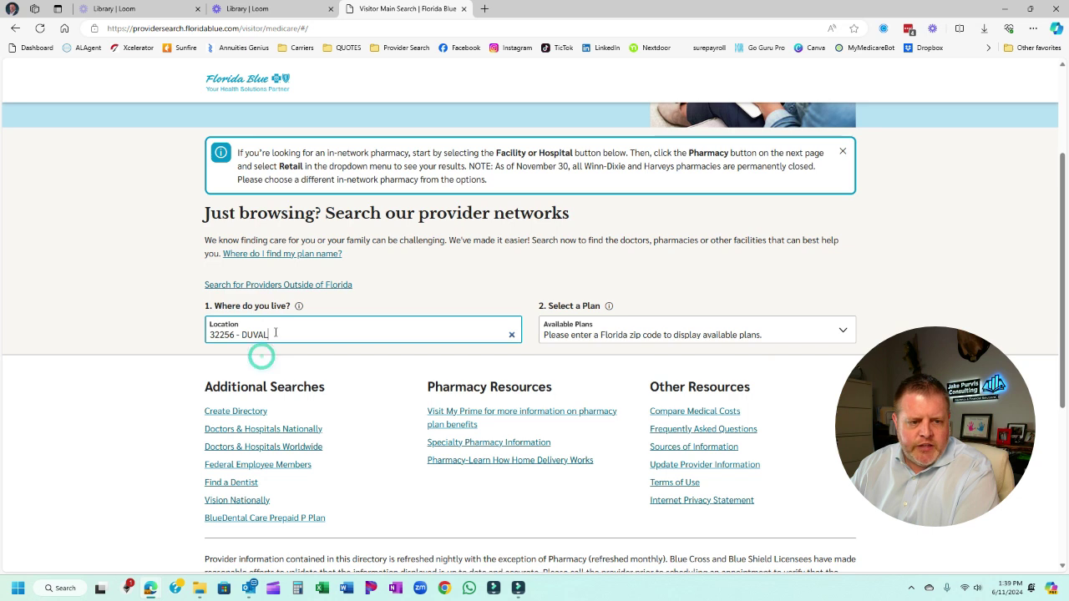
pyautogui.click(738, 335)
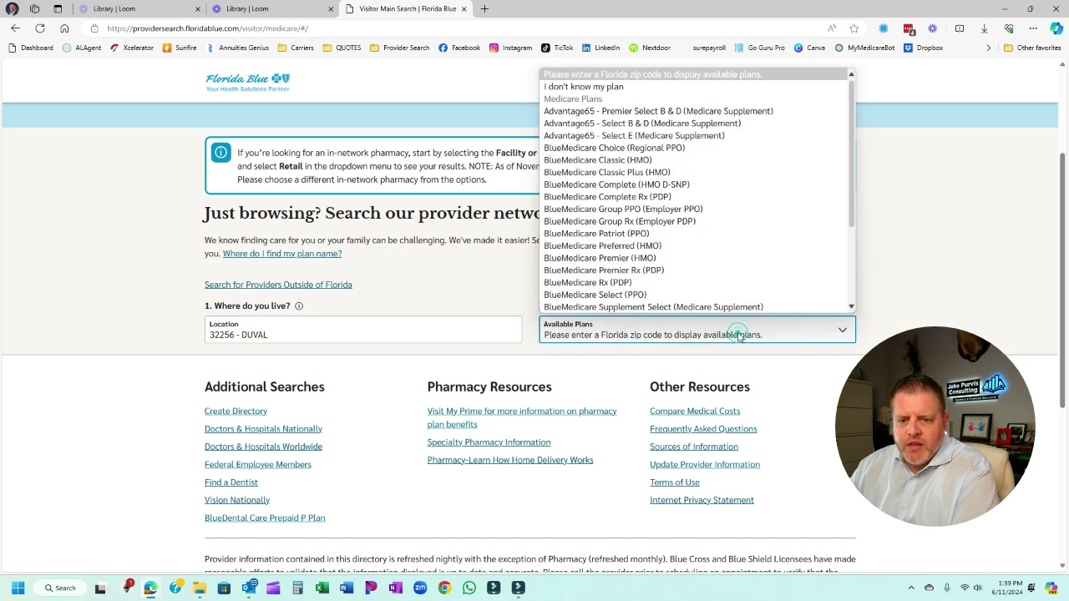
pyautogui.click(618, 259)
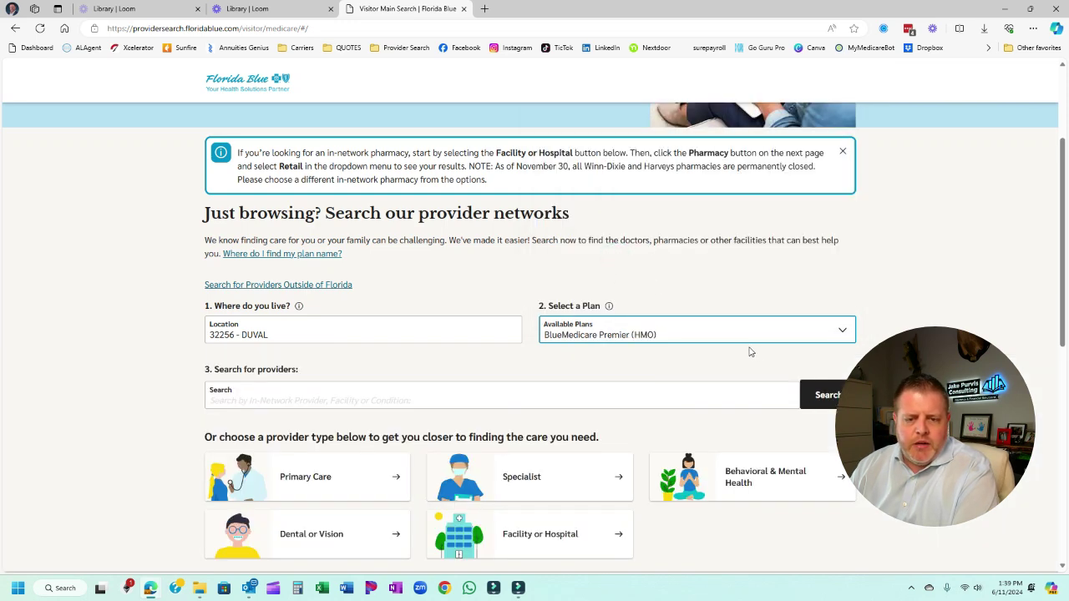
# Search by provider type for a medical specialist of type Cardiologist / Cardiovascular Disease, declining the offer to save the address.
pyautogui.scroll(-2, 628, 339)
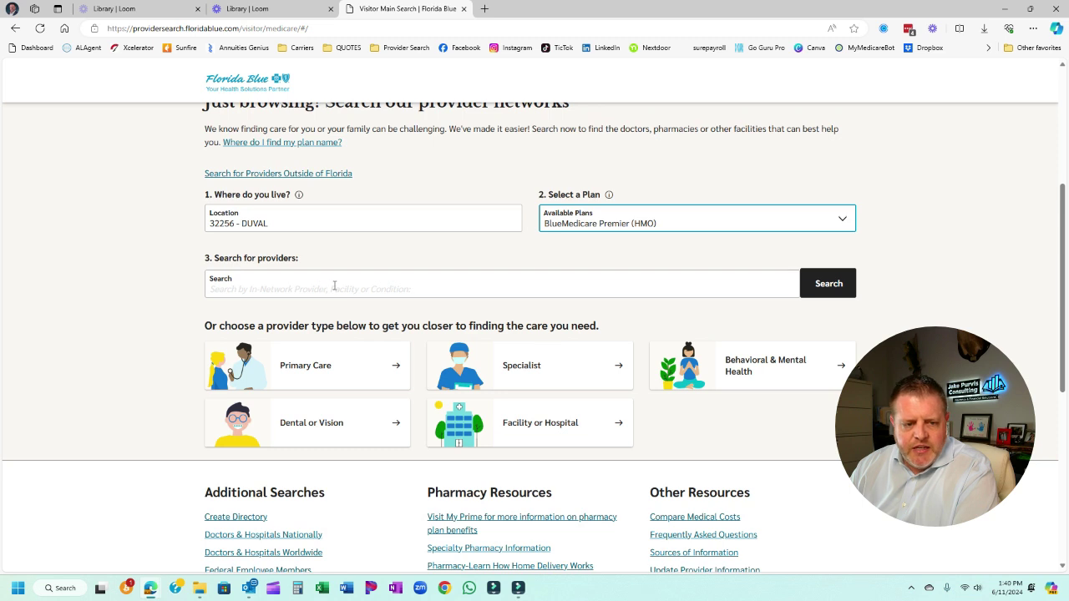
pyautogui.click(537, 375)
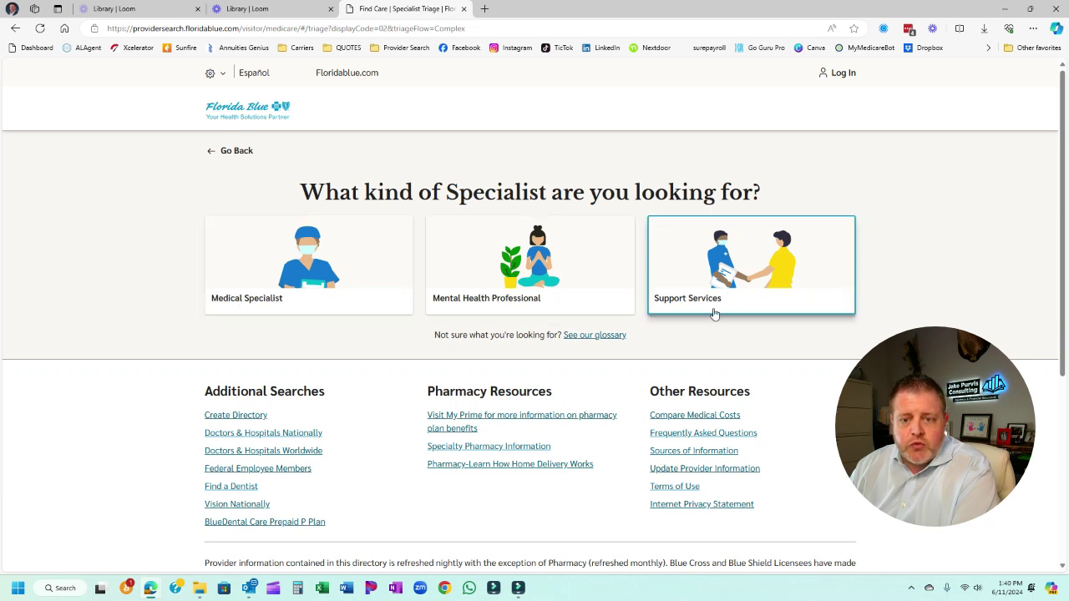
pyautogui.click(255, 304)
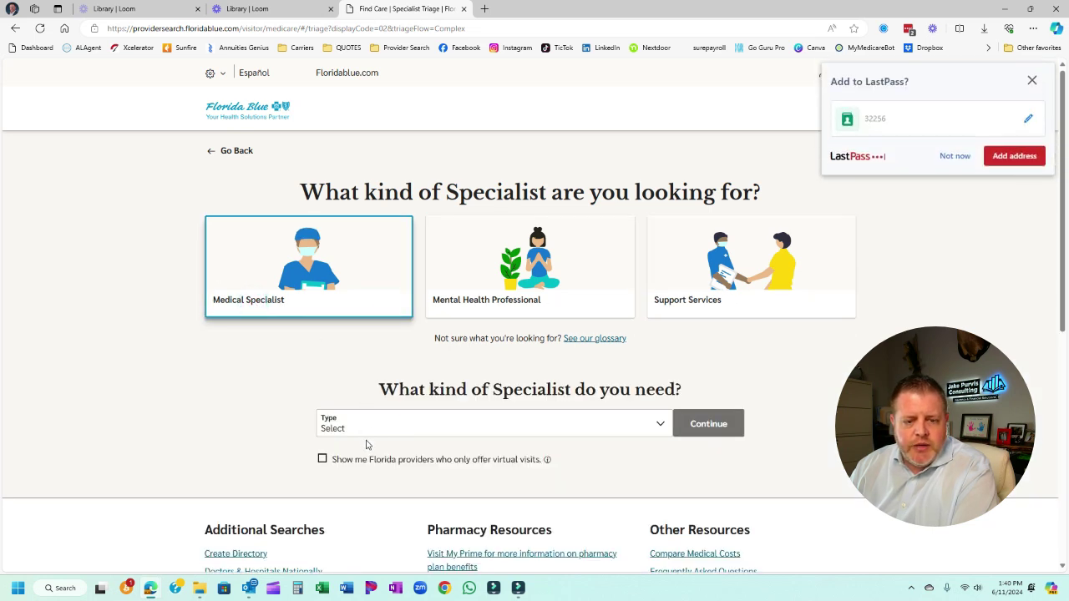
pyautogui.click(954, 157)
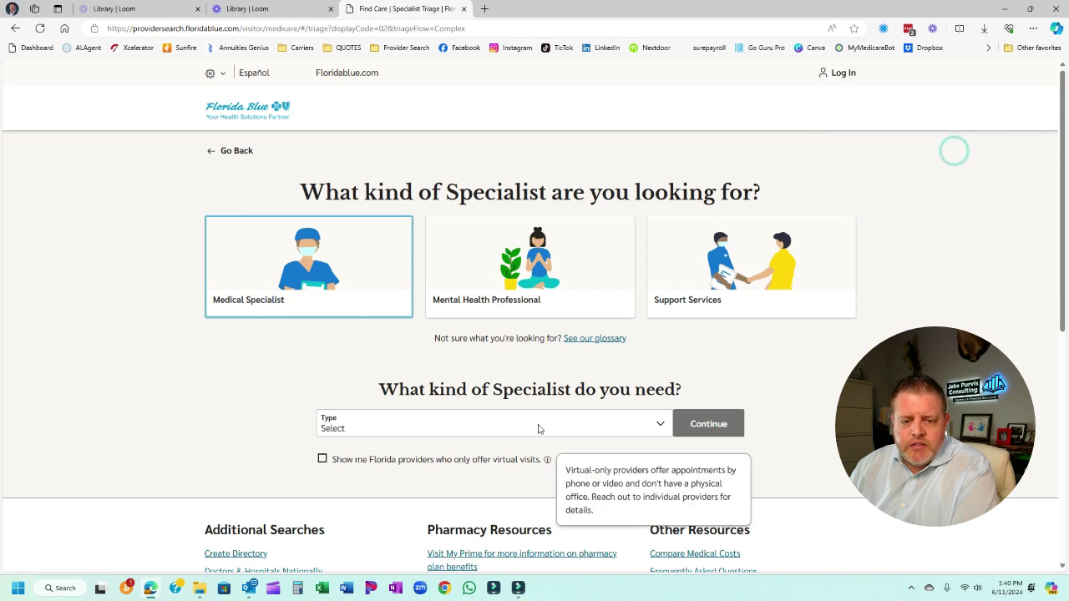
pyautogui.click(540, 421)
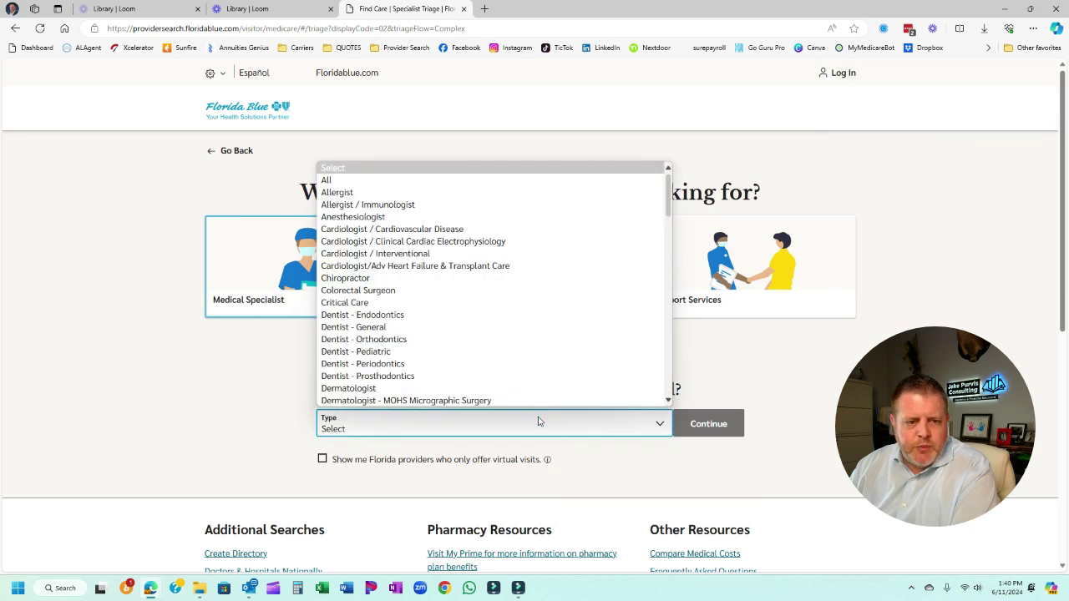
pyautogui.click(402, 228)
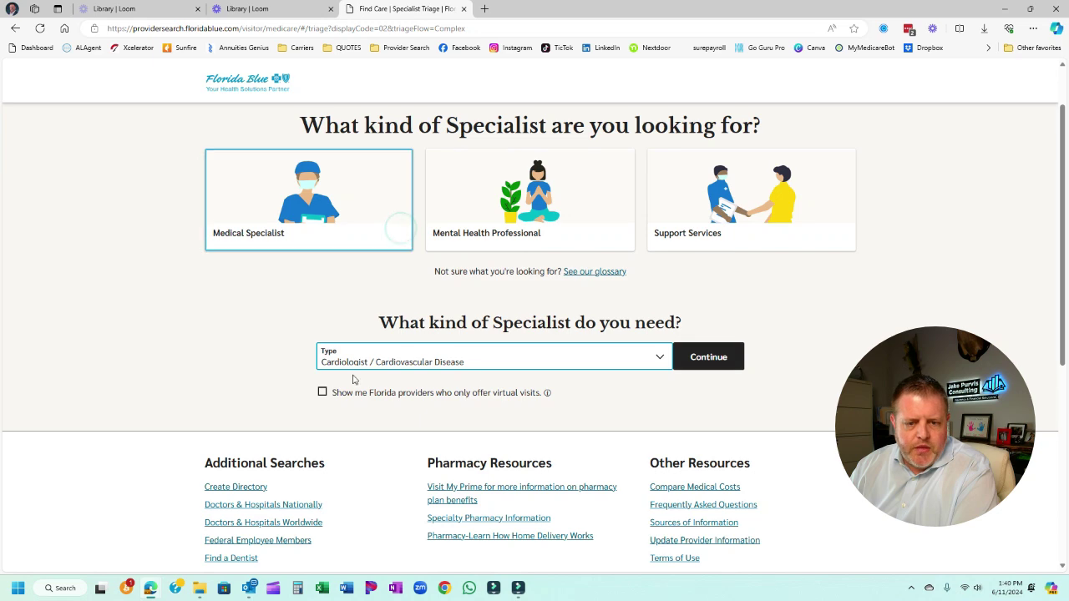
pyautogui.click(709, 364)
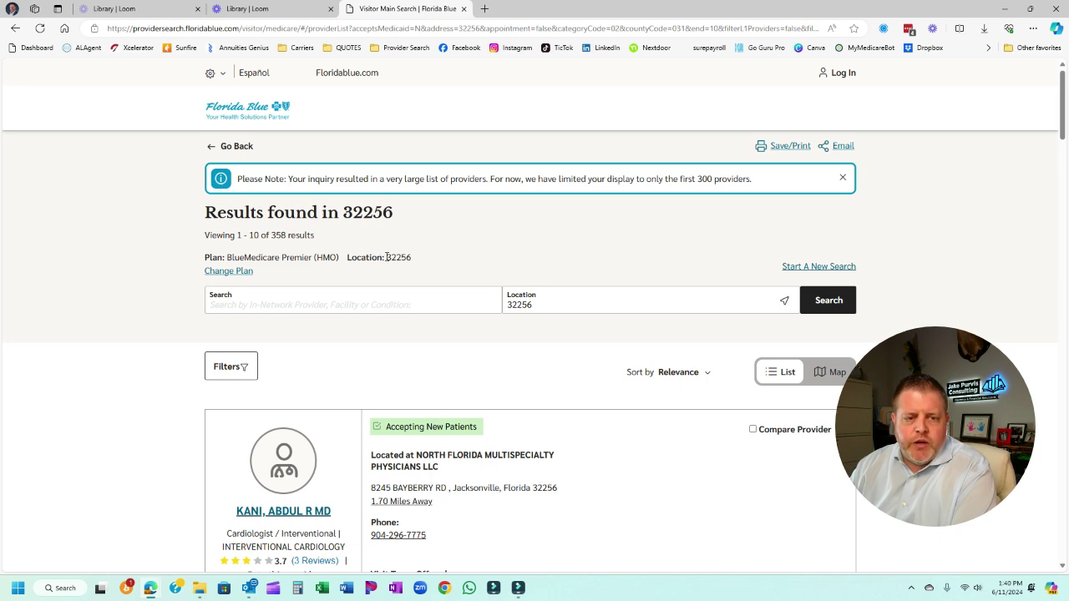
# Look through the list of in-network cardiologists, checking their office locations, ratings and whether they accept new patients.
pyautogui.scroll(-3, 422, 275)
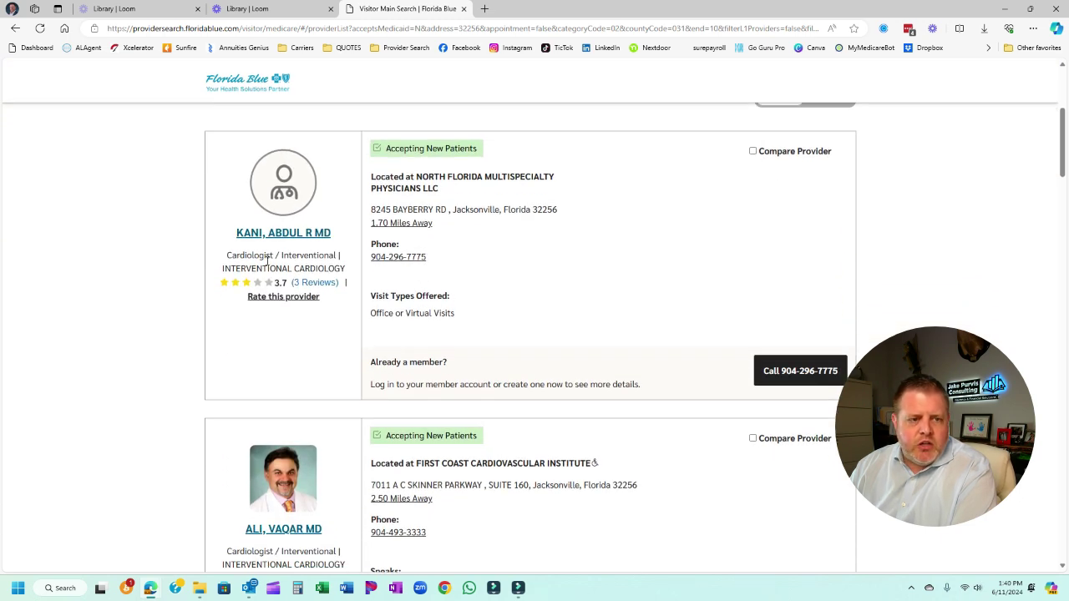
pyautogui.scroll(-3, 285, 242)
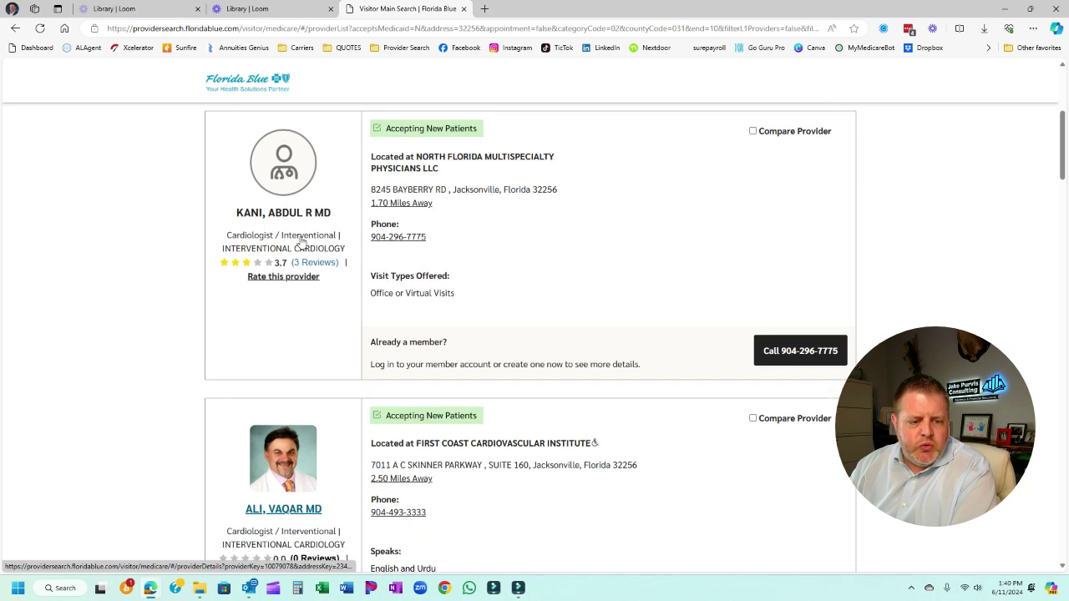
pyautogui.scroll(-3, 291, 264)
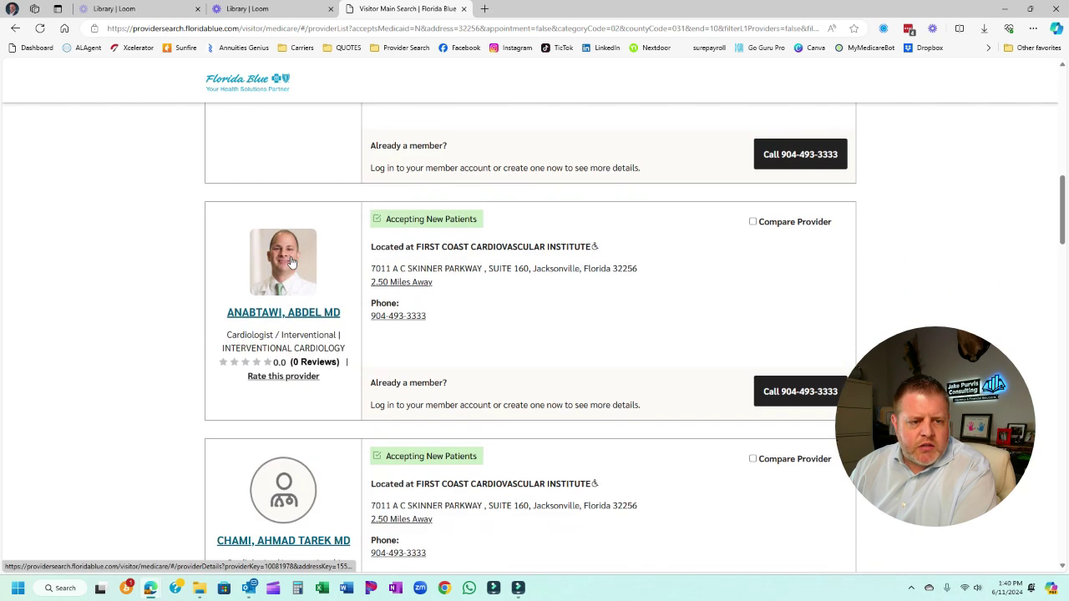
pyautogui.scroll(-2, 290, 264)
pyautogui.scroll(-8, 291, 265)
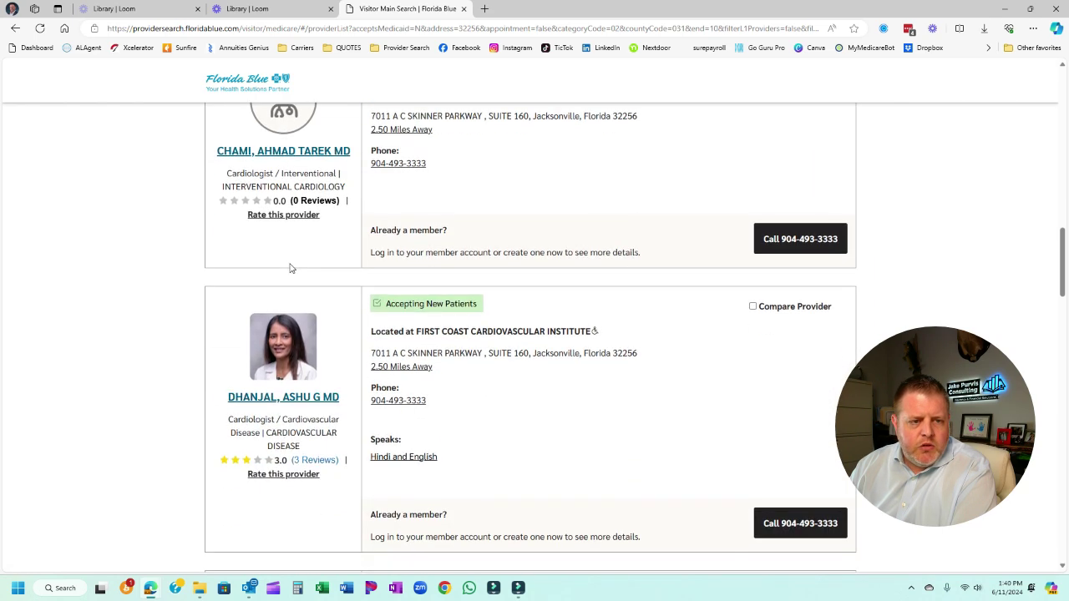
pyautogui.scroll(-2, 290, 265)
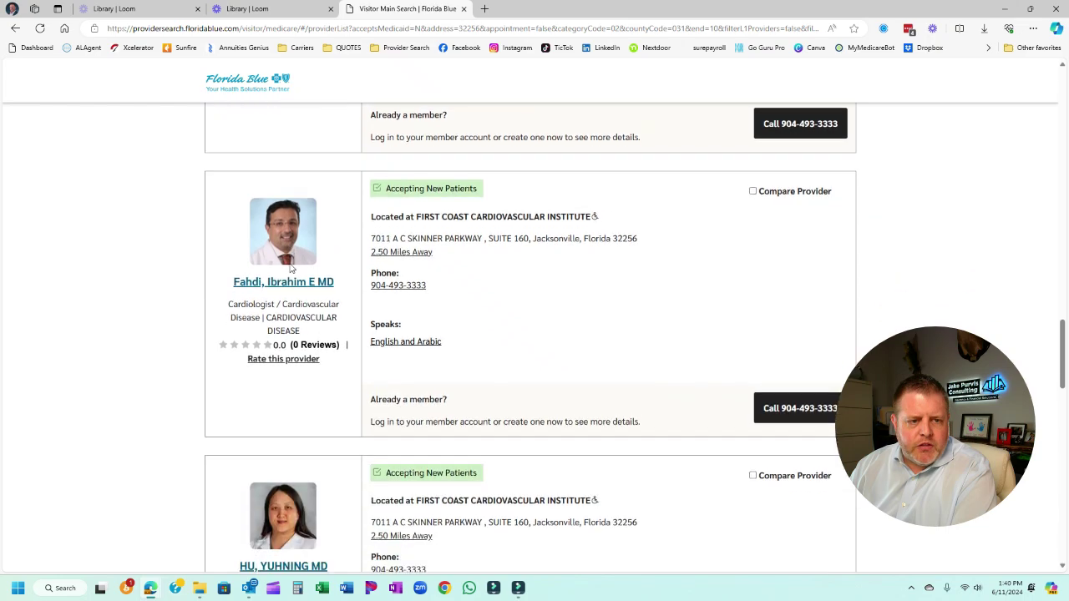
pyautogui.scroll(-7, 307, 358)
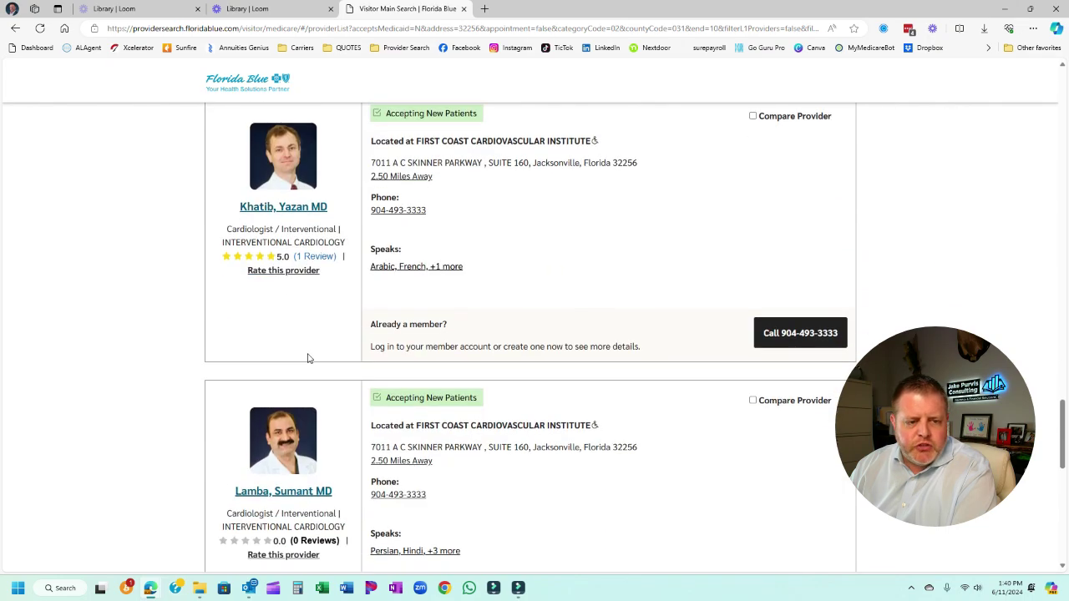
pyautogui.scroll(12, 307, 358)
pyautogui.scroll(10, 325, 353)
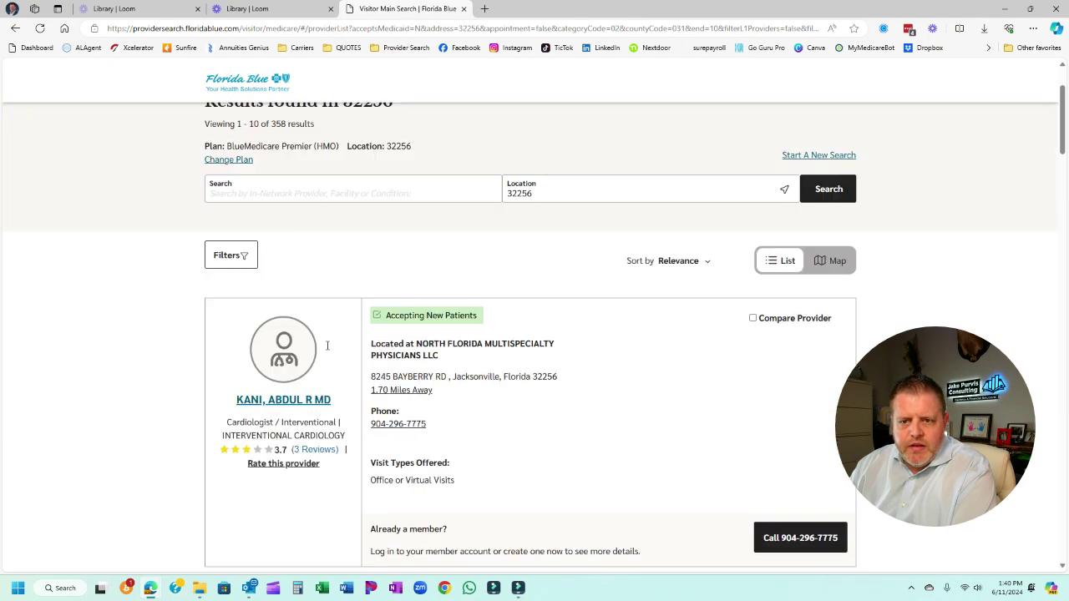
# From the main provider search page, look up a doctor by last name and open the matching Family Practice doctor's profile.
pyautogui.click(235, 147)
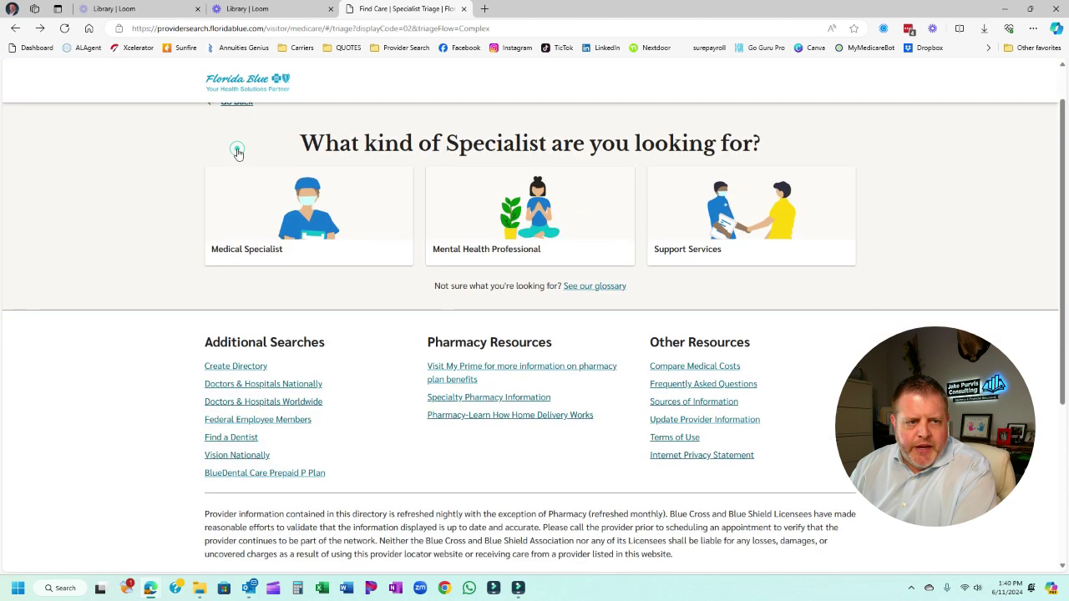
pyautogui.click(237, 151)
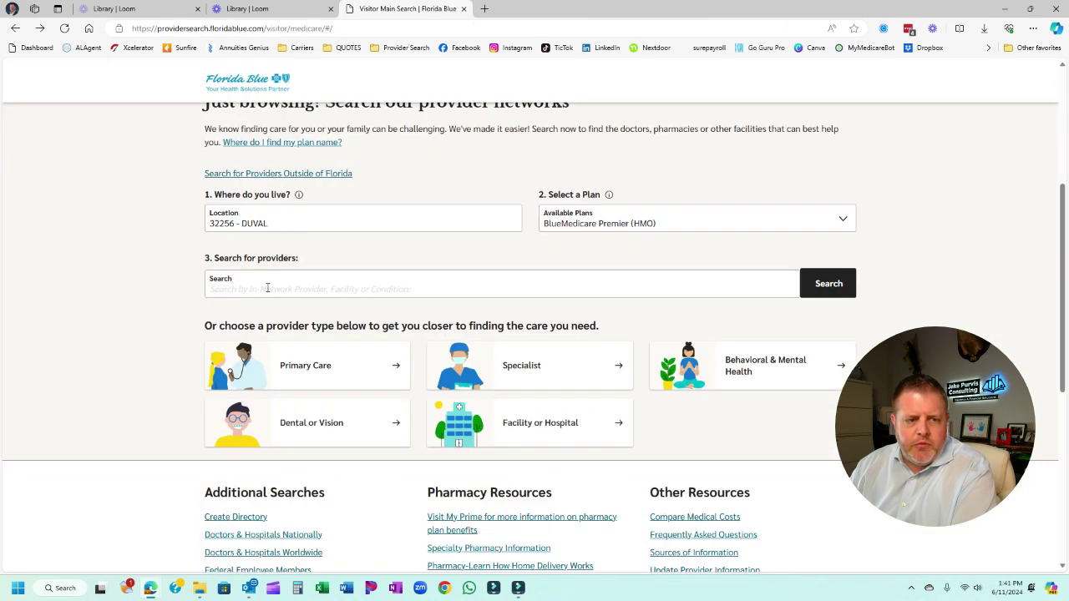
pyautogui.click(267, 287)
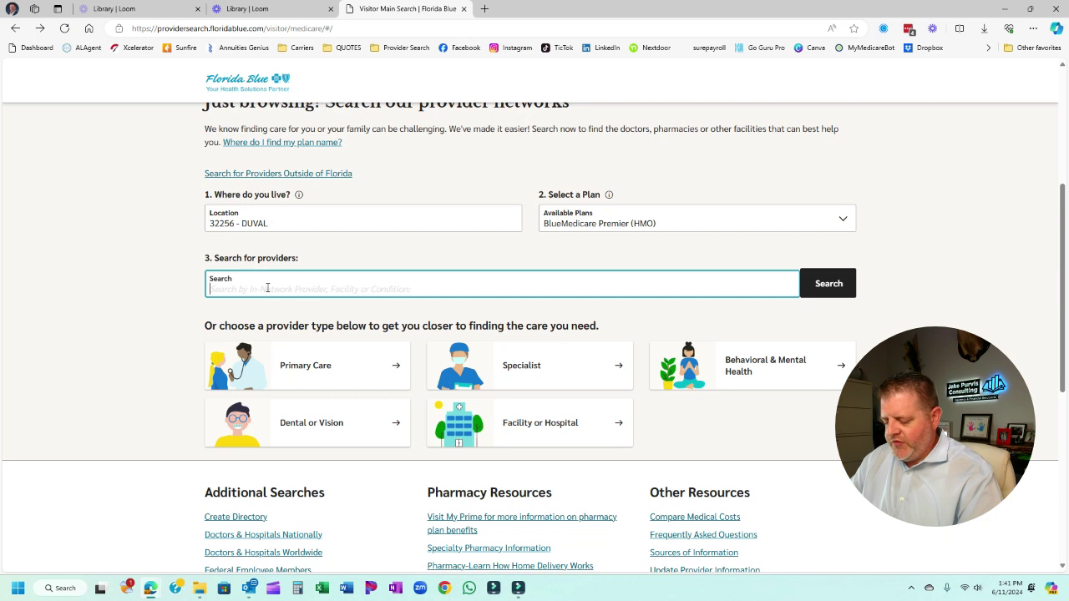
pyautogui.write('Warr')
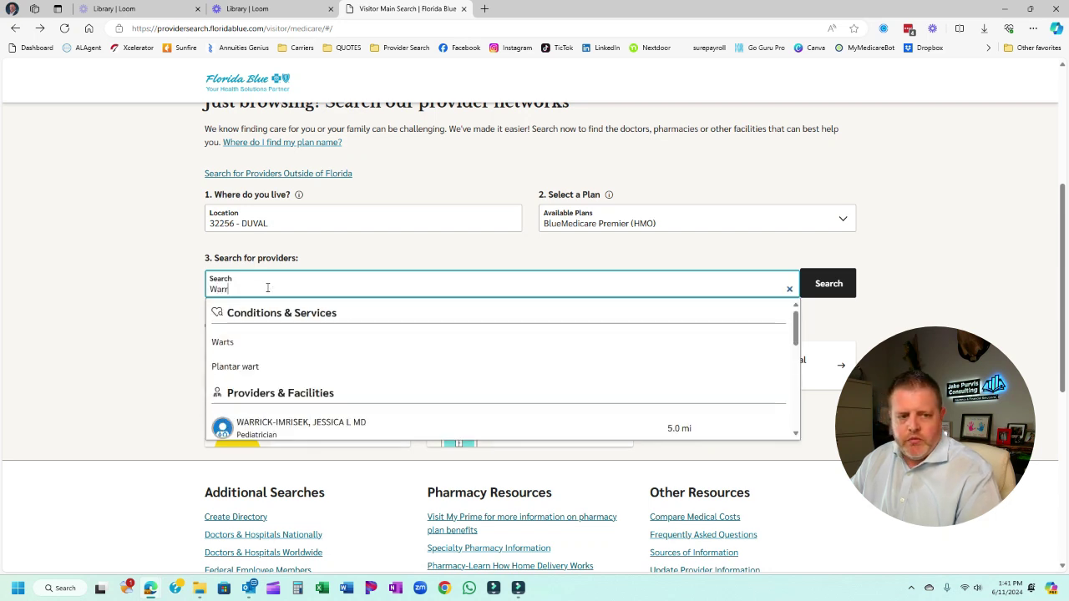
pyautogui.write('en')
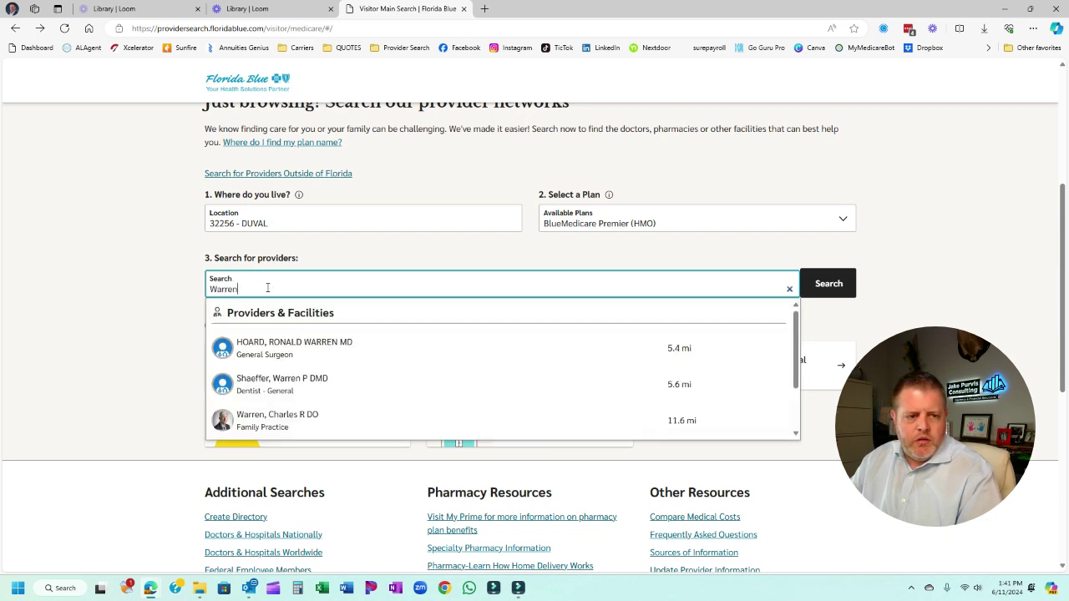
pyautogui.click(289, 422)
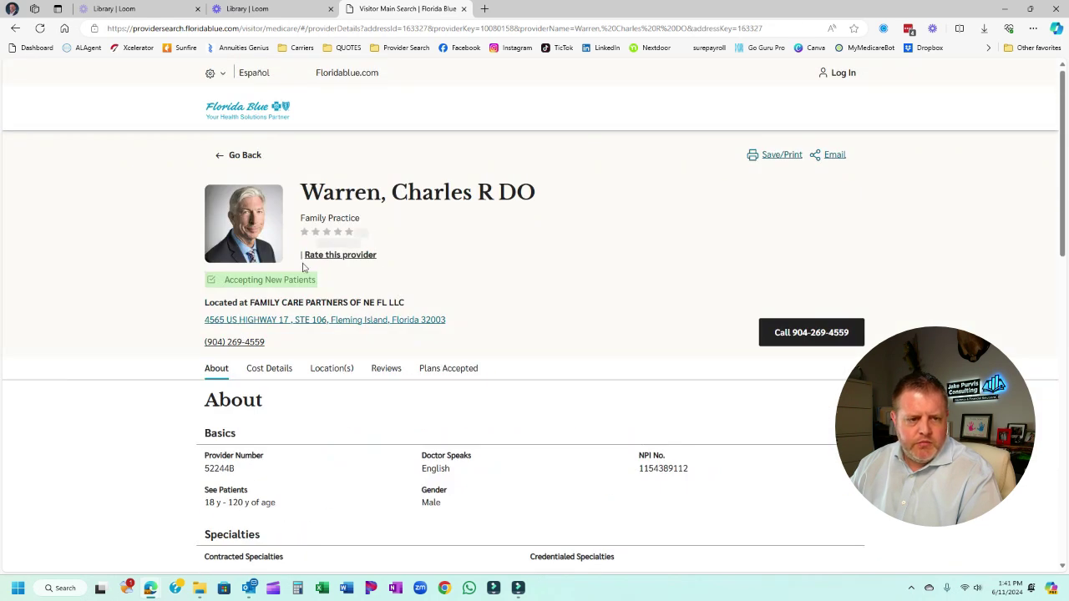
# Review the doctor's basics, board certifications and hospital affiliations, as well as the office location and hours.
pyautogui.scroll(-2, 241, 400)
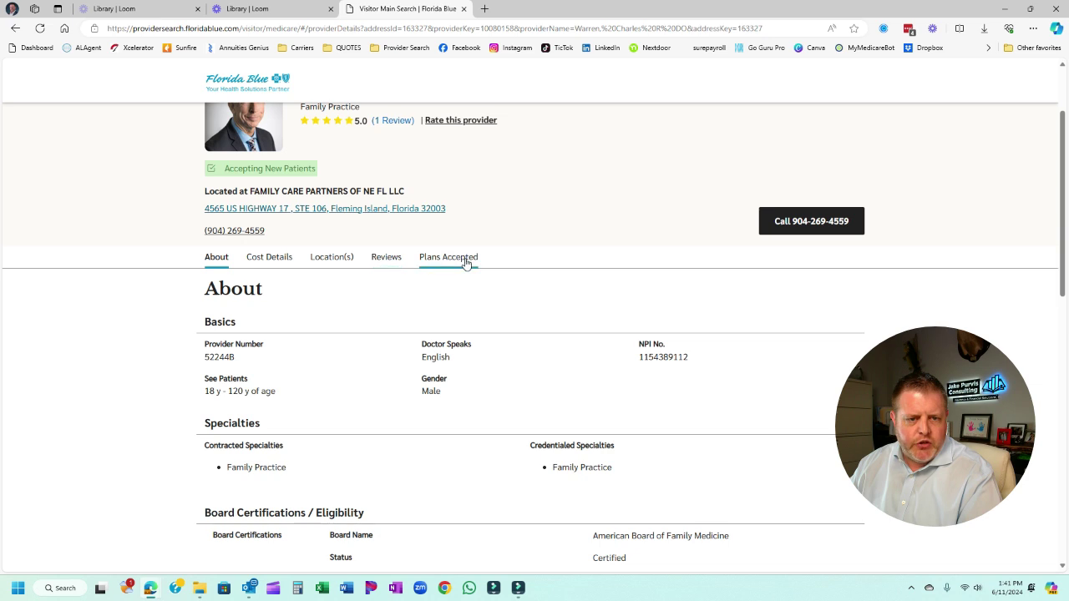
pyautogui.doubleClick(233, 356)
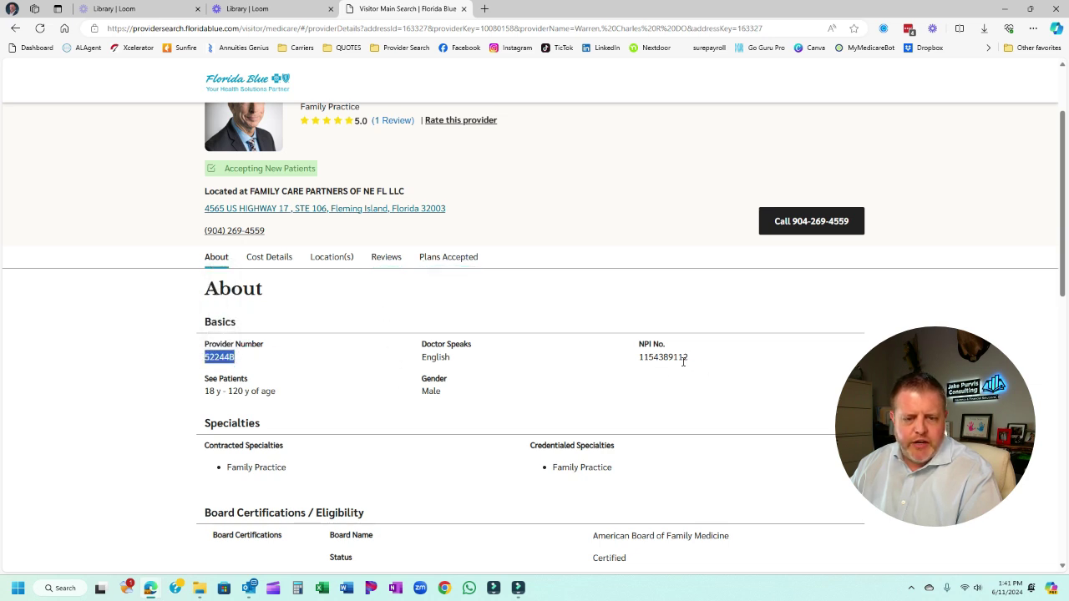
pyautogui.scroll(-4, 623, 370)
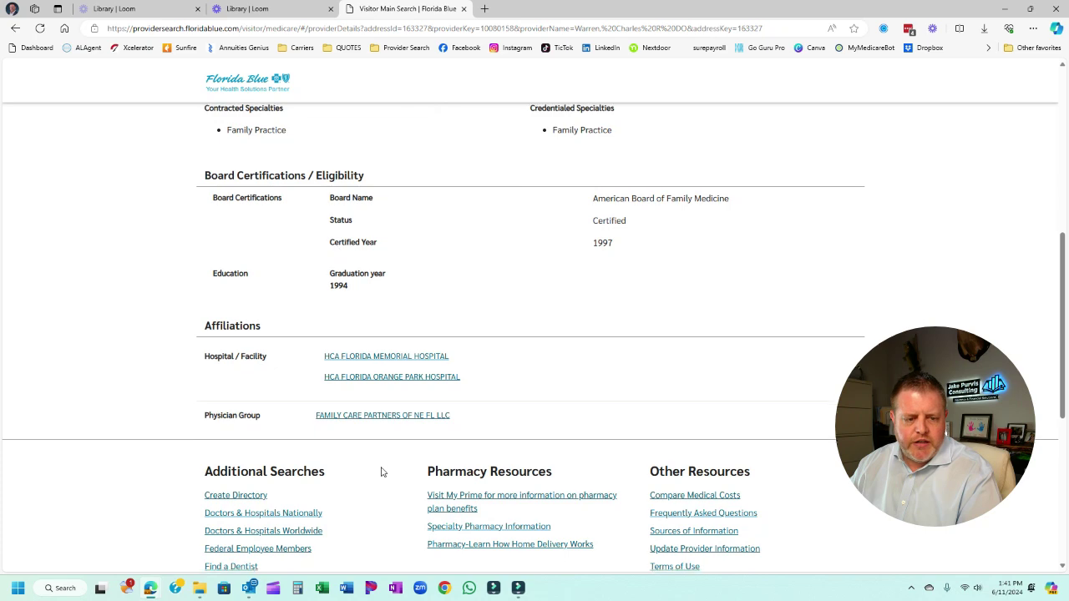
pyautogui.scroll(5, 380, 472)
pyautogui.click(338, 369)
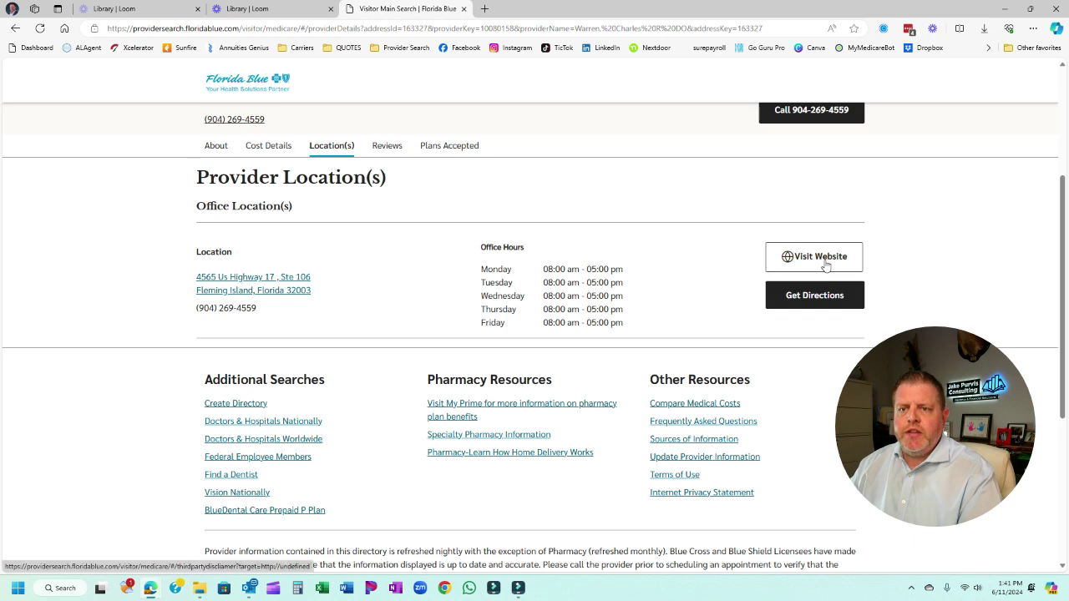
pyautogui.scroll(3, 596, 296)
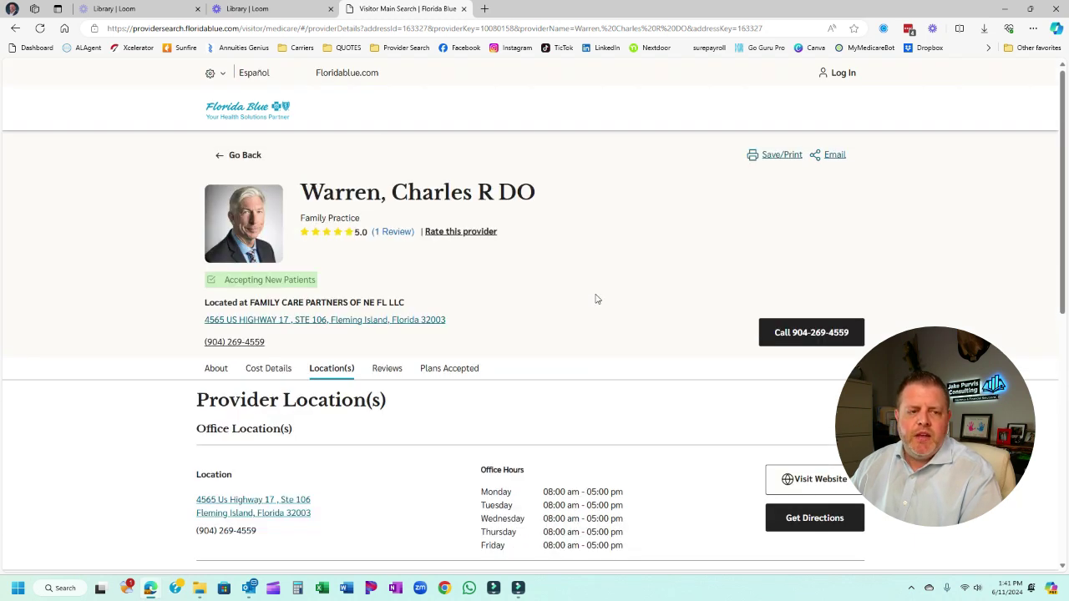
# Return to the main provider search page and review the available plans, keeping BlueMedicare Premier (HMO) selected.
pyautogui.click(245, 155)
pyautogui.scroll(2, 313, 276)
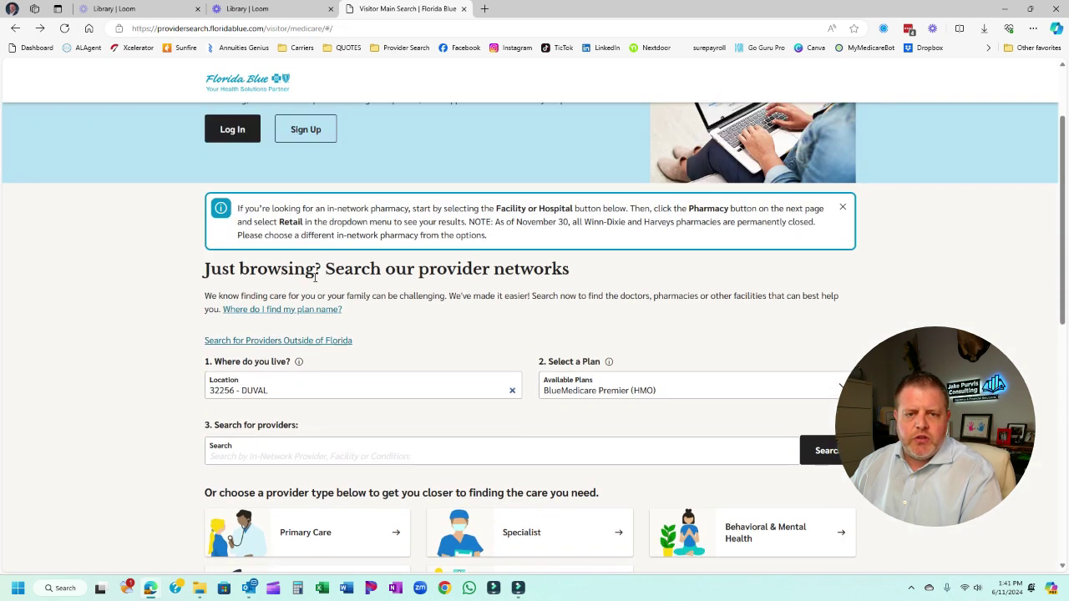
pyautogui.click(714, 392)
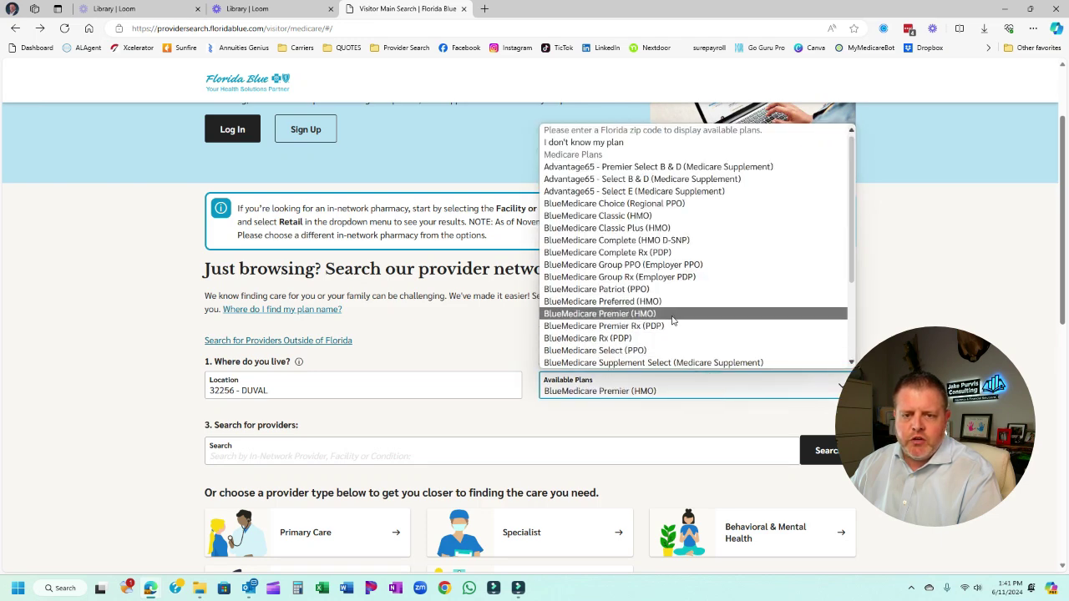
pyautogui.click(783, 320)
pyautogui.scroll(-1, 668, 339)
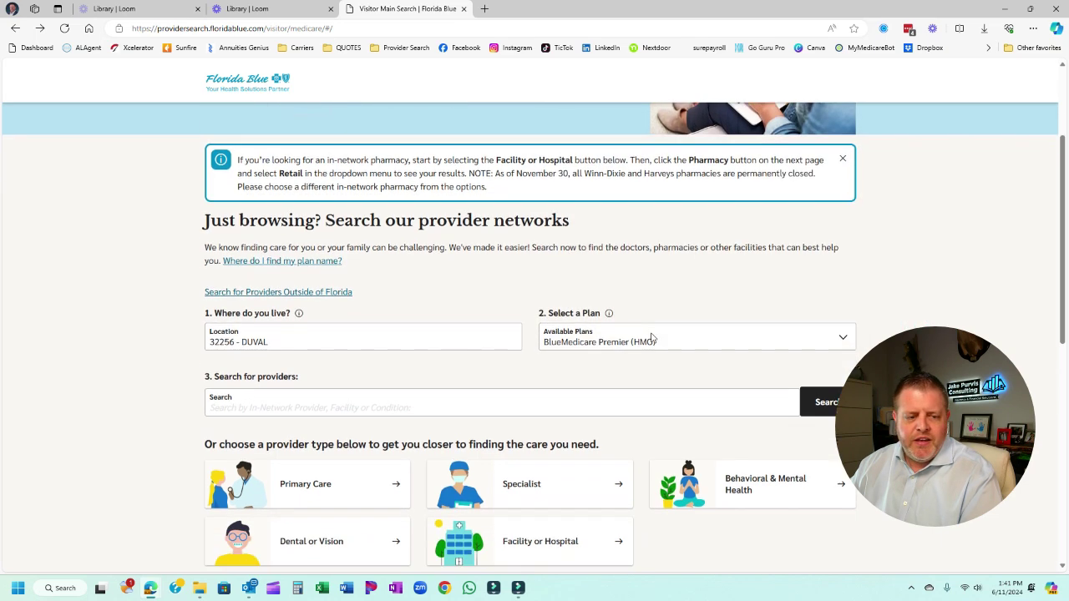